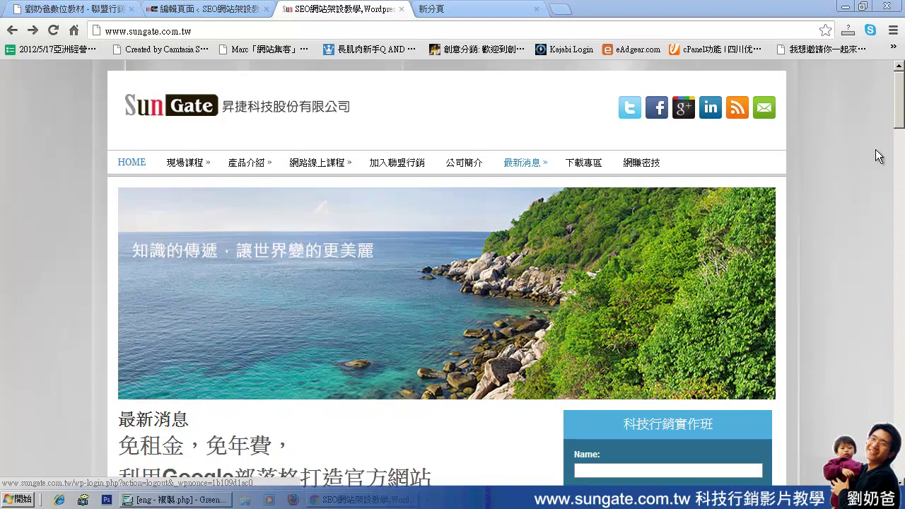
Scroll to the AFFILIATE LOGIN widget and open the Affiliate Signup page.
left_click_drag(901, 120, 899, 279)
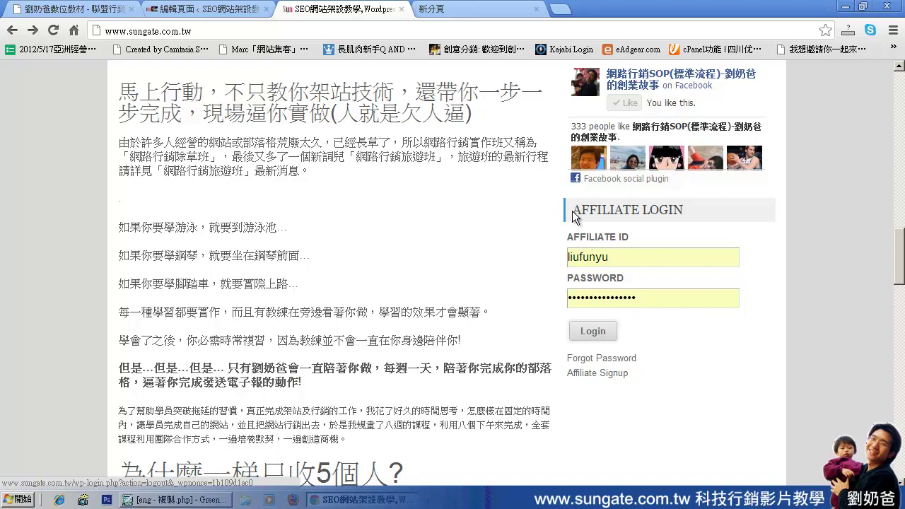
left_click_drag(574, 210, 696, 219)
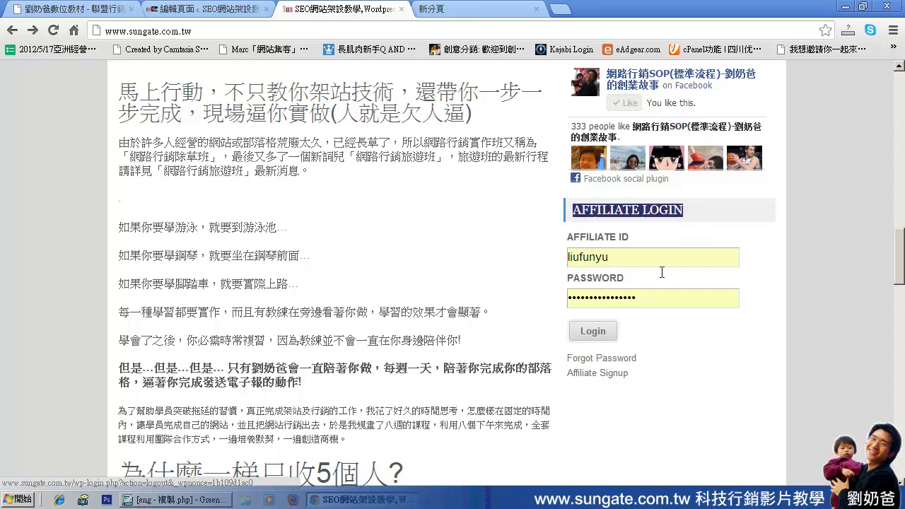
left_click(619, 380)
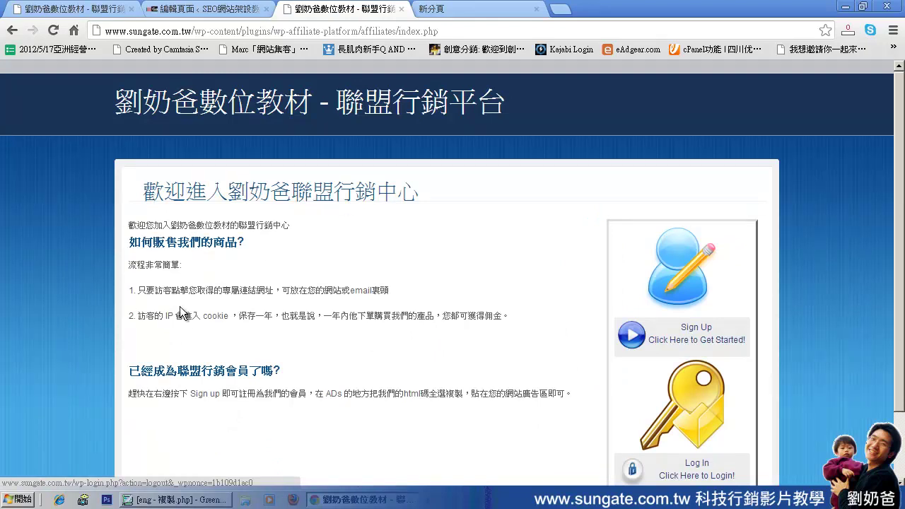
Start a new affiliate sign-up and enter the first and last name in Chinese.
left_click(703, 334)
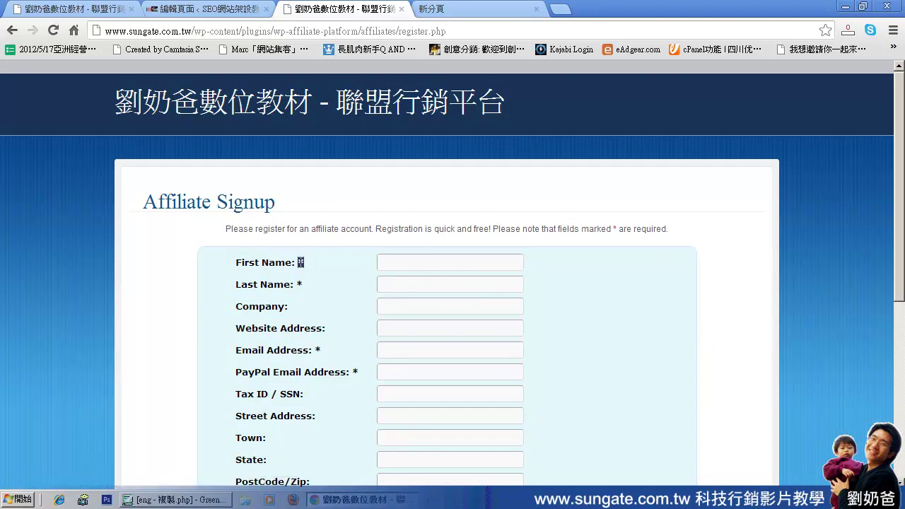
left_click(403, 261)
key("ctrl+space")
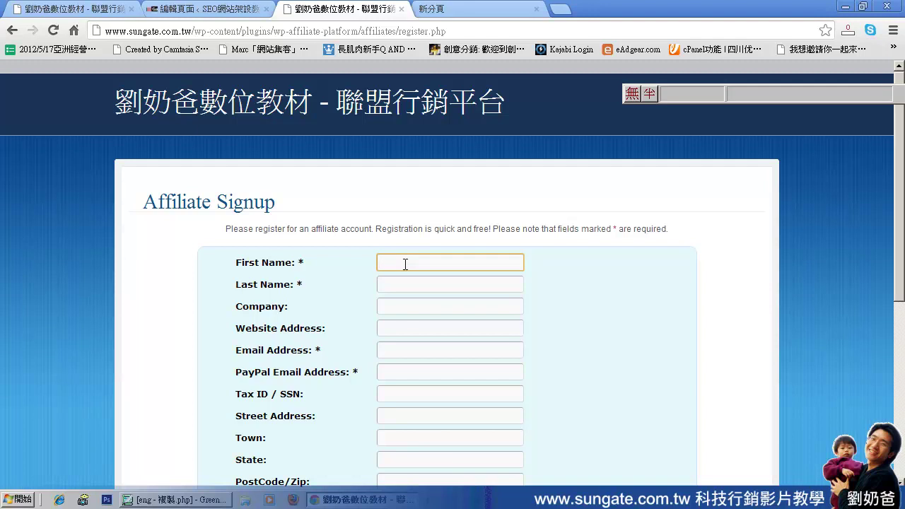
key("Down")
key("Down")
key("Tab")
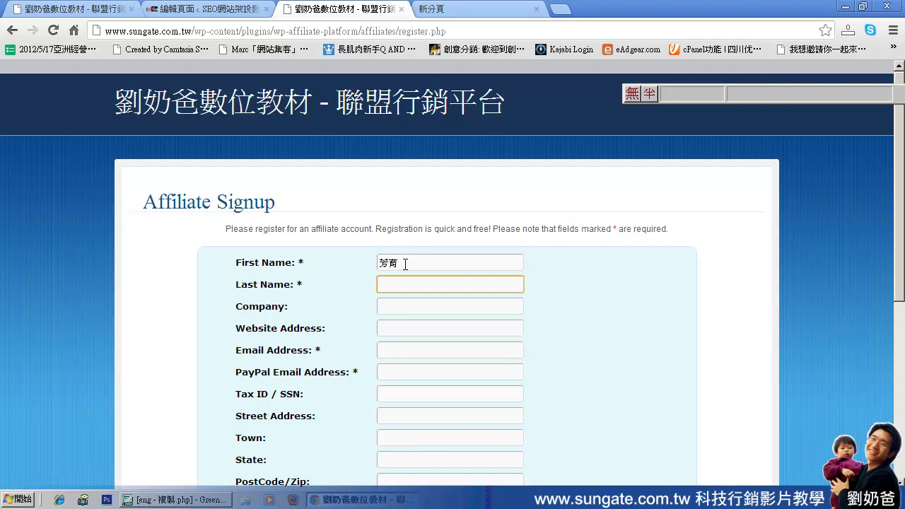
key("Tab")
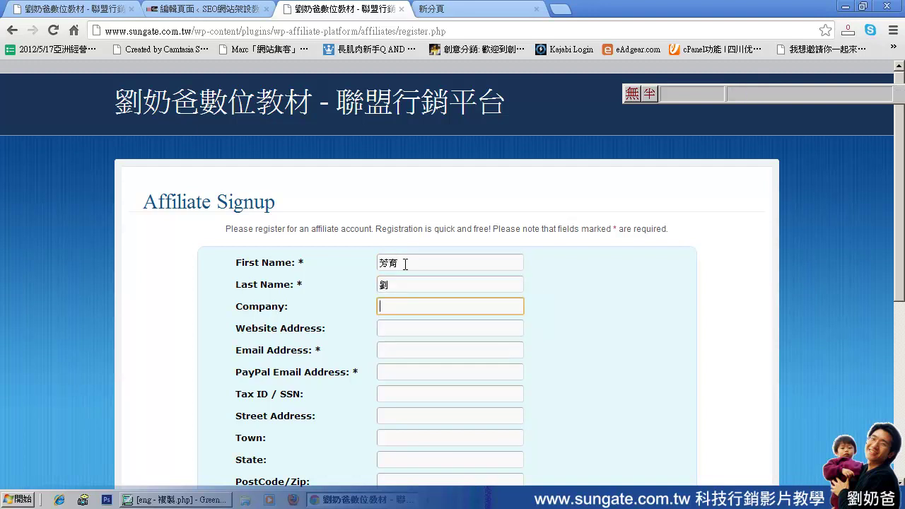
key("Tab")
key("Tab")
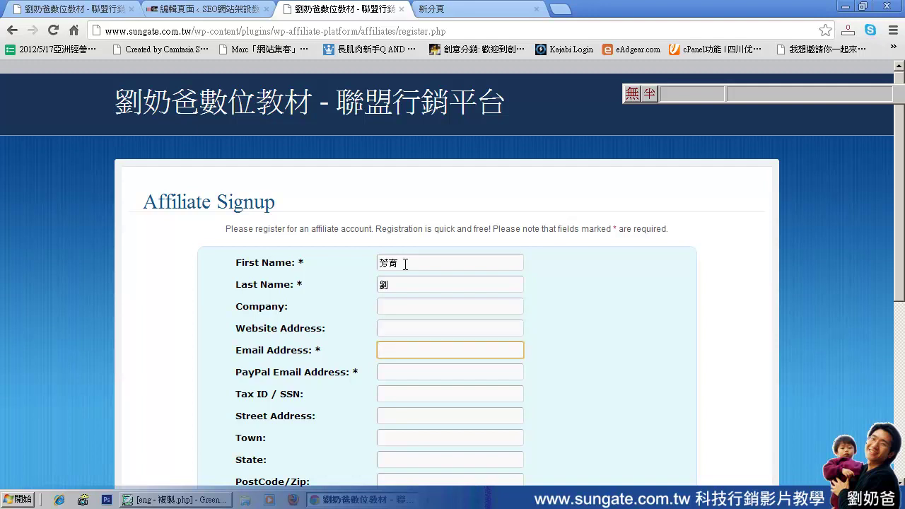
Switch back to English input and fill the e-mail address from the saved autofill suggestion.
key("ctrl+space")
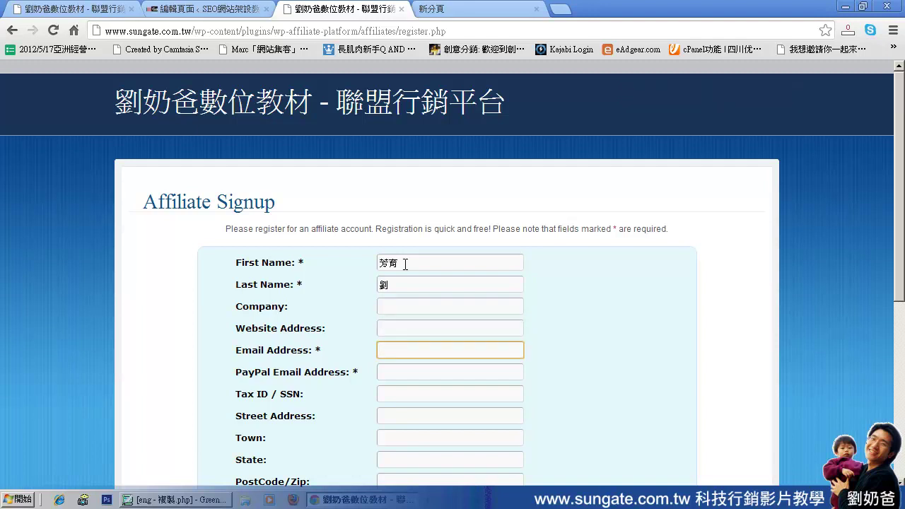
type("damo")
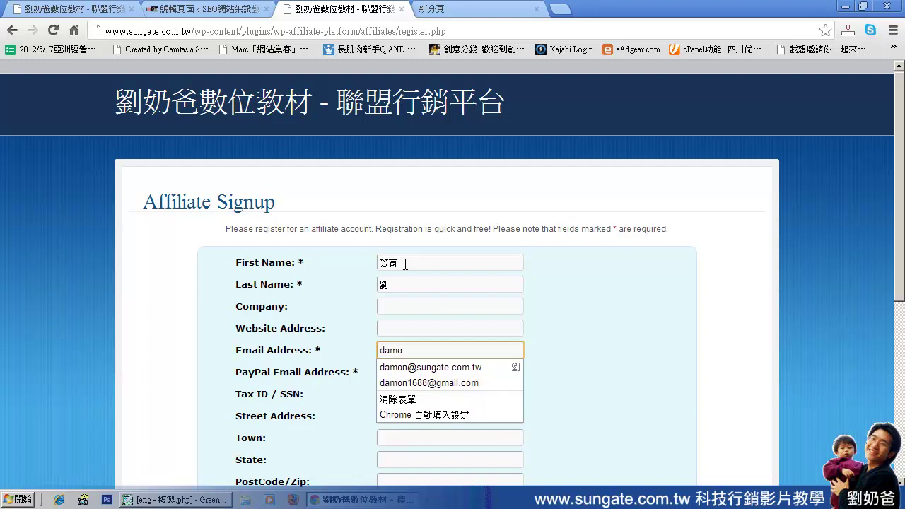
left_click(423, 382)
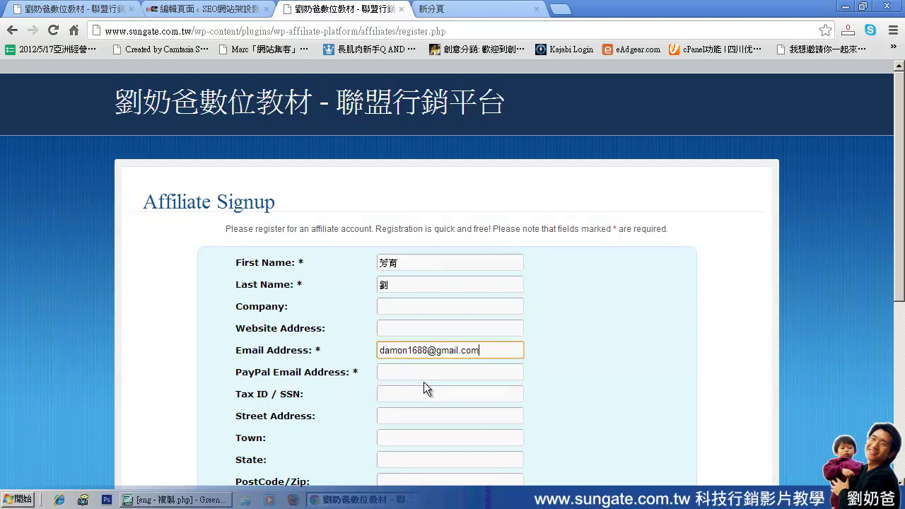
left_click(463, 373)
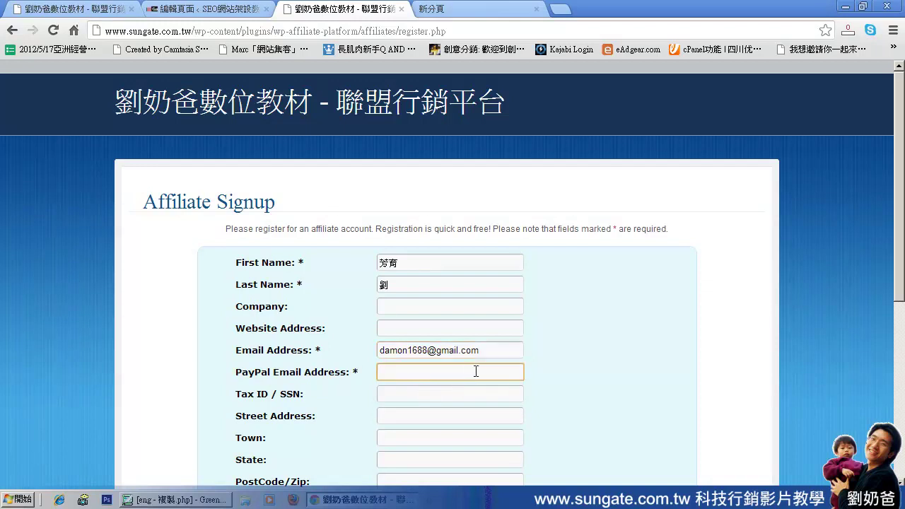
Fill the PayPal e-mail with the same saved address, then move through Tax ID, Street and Town.
scroll(408, 322, "down", 1)
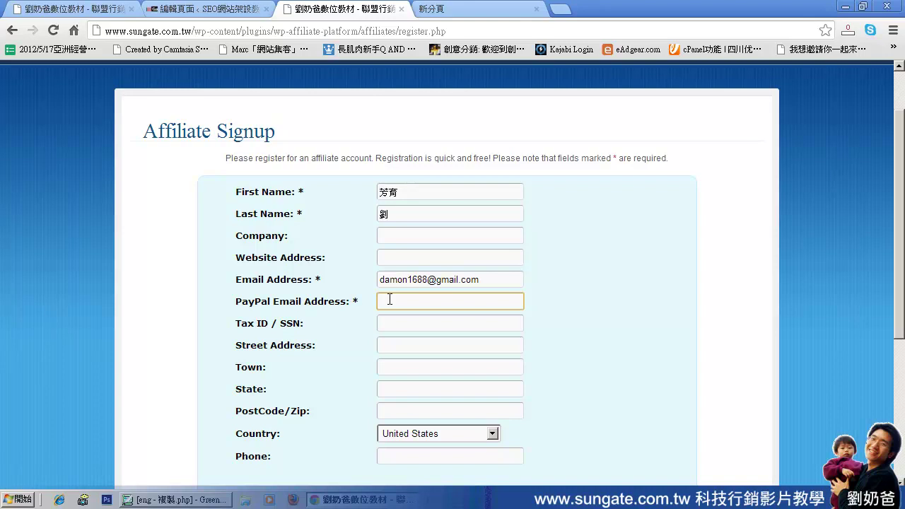
type("damon")
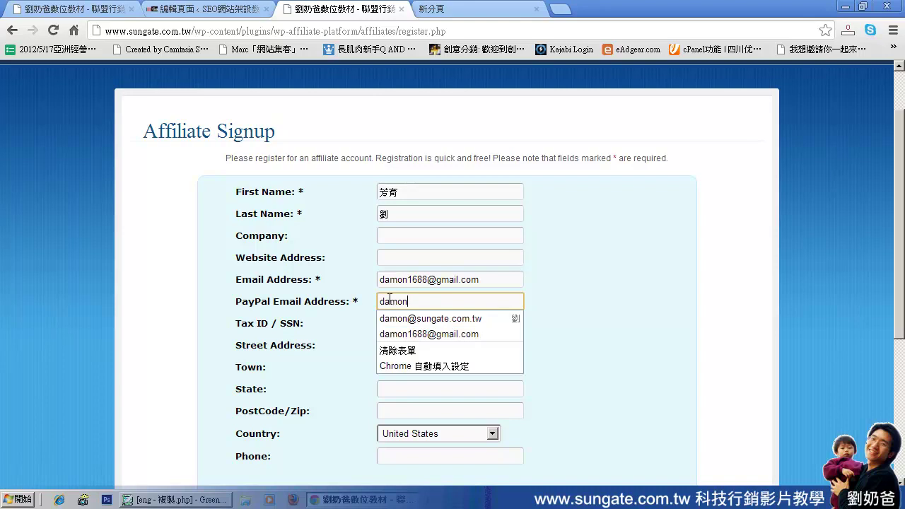
left_click(399, 334)
left_click(417, 323)
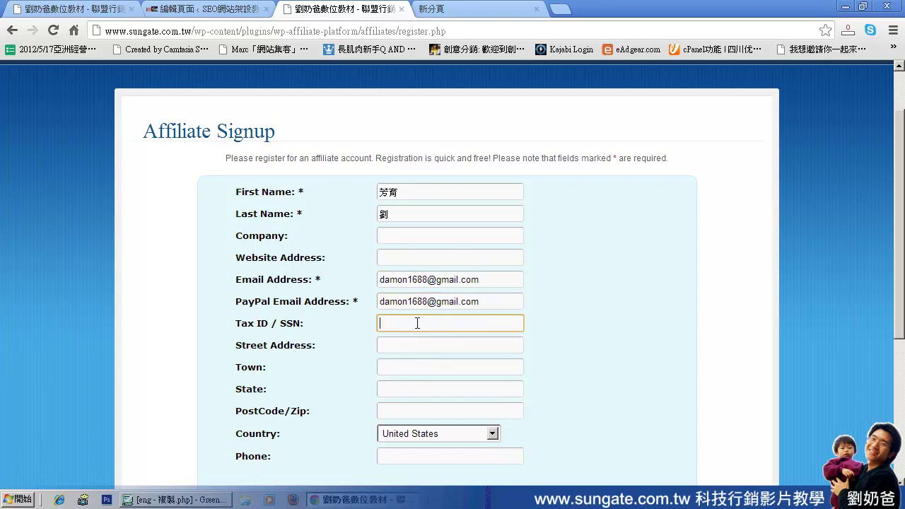
left_click(390, 348)
left_click(393, 363)
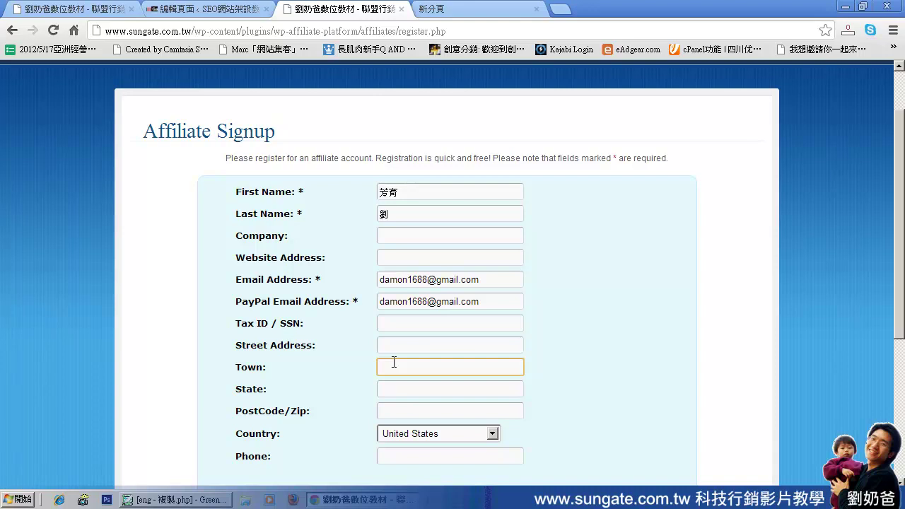
left_click(390, 347)
left_click(390, 365)
Set Country to Taiwan and enter the phone number.
scroll(389, 368, "down", 2)
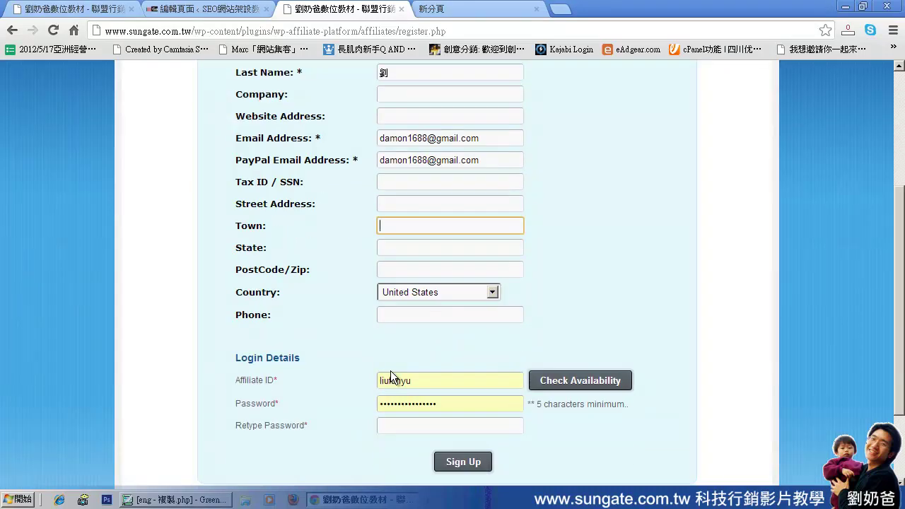
left_click(491, 292)
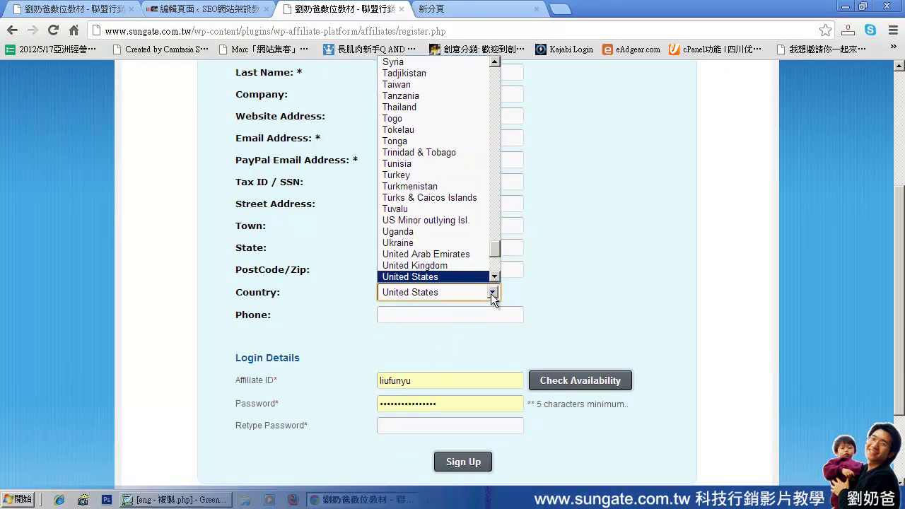
key("t")
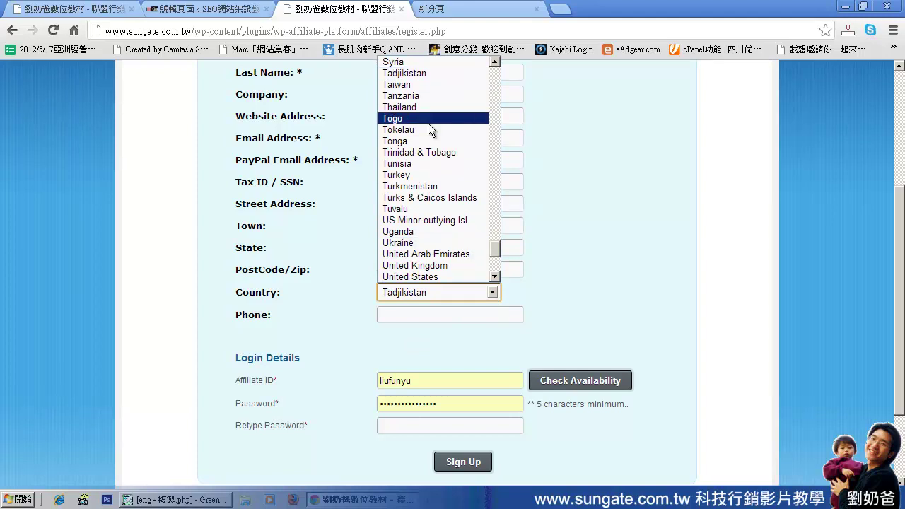
left_click(415, 84)
left_click(414, 314)
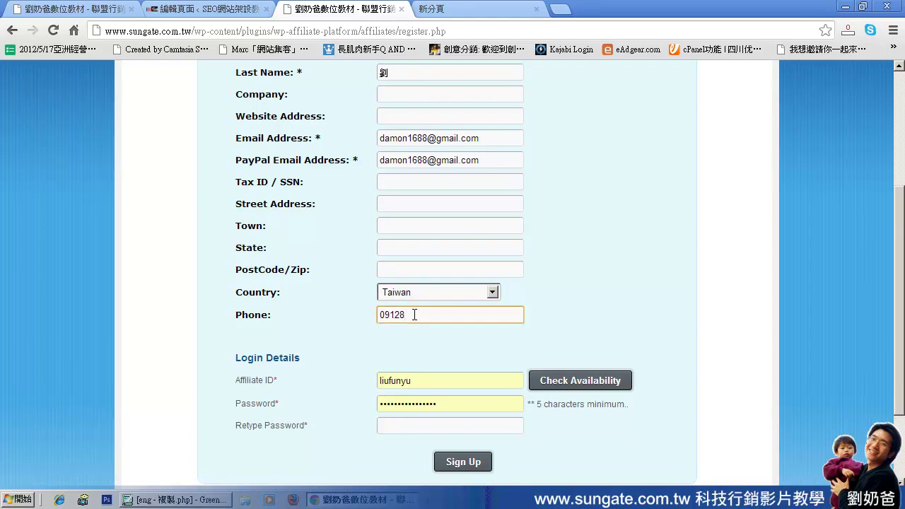
Finish the phone number, enter a new affiliate ID and check its availability.
left_click(263, 313)
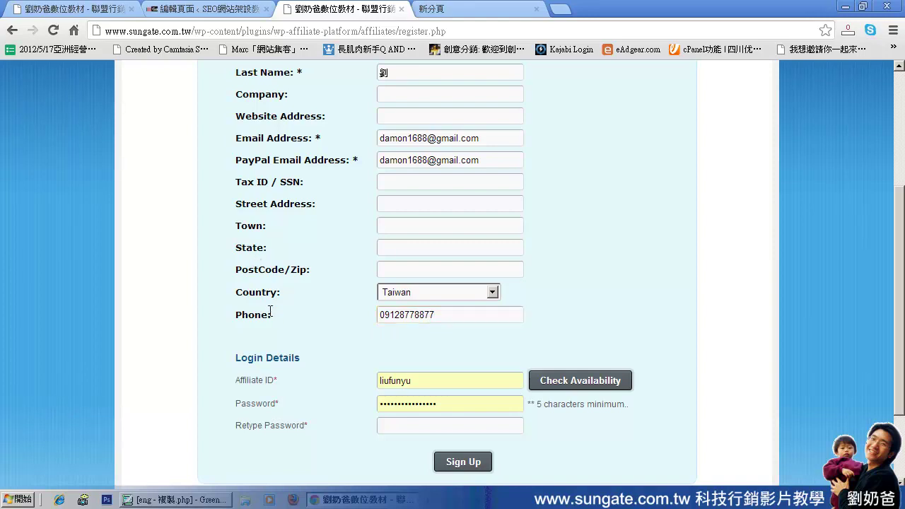
double_click(452, 380)
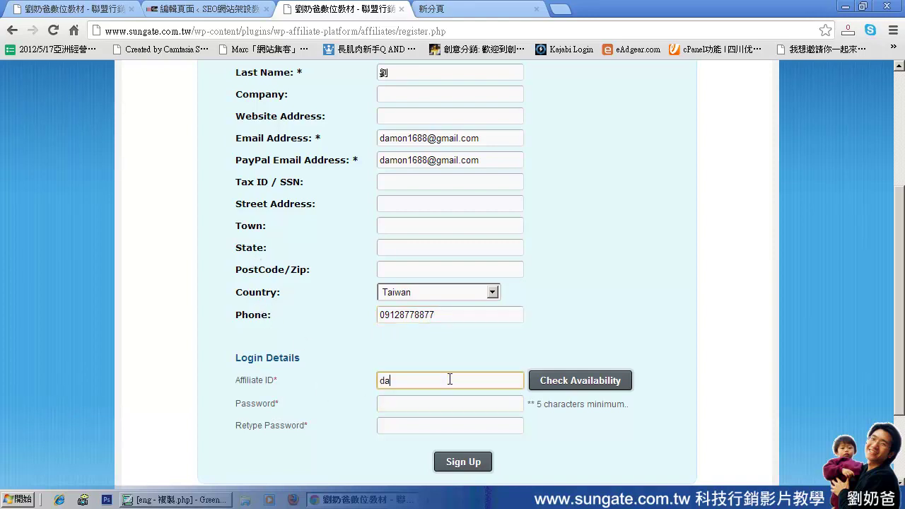
left_click(565, 385)
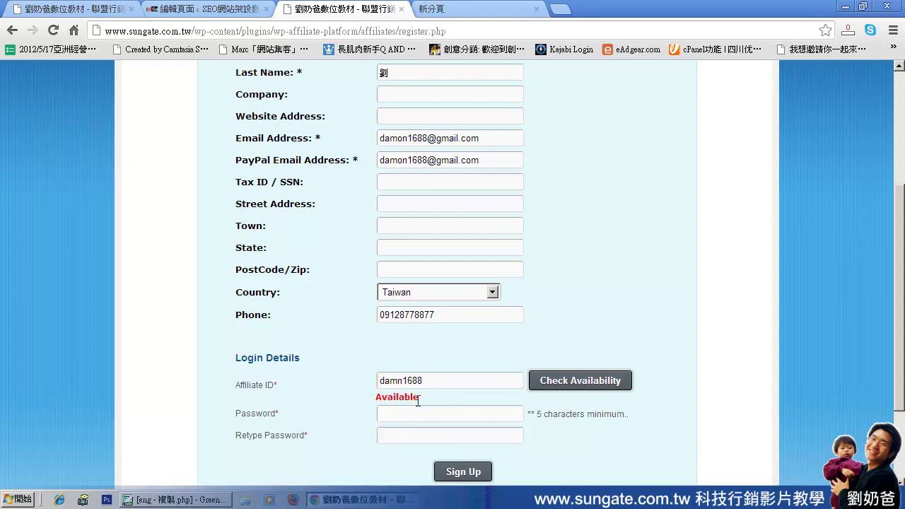
left_click_drag(375, 397, 423, 397)
left_click(434, 418)
Edit the affiliate ID and recheck it, which reports Not Available.
left_click(398, 382)
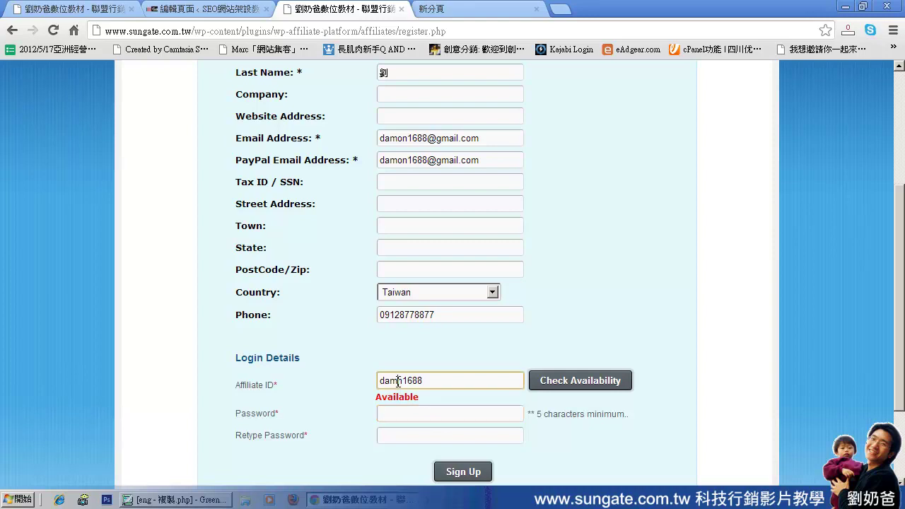
type("o")
double_click(452, 380)
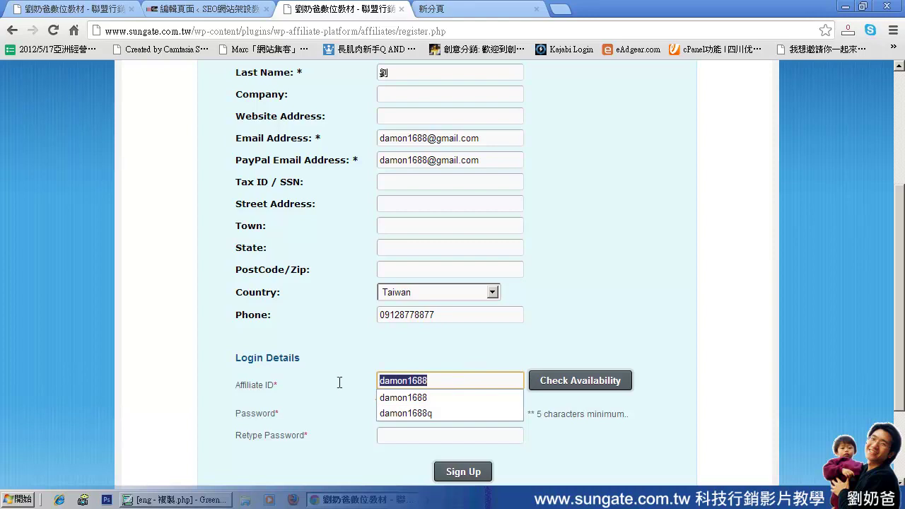
left_click(588, 386)
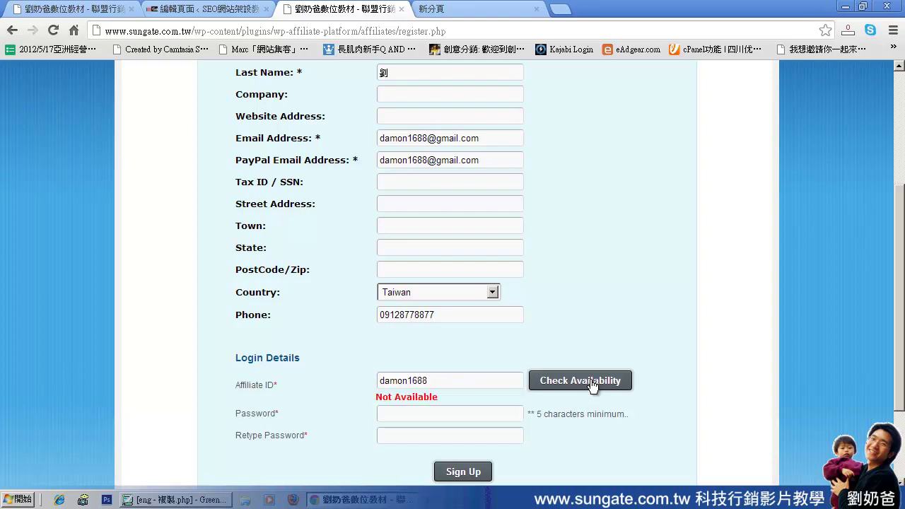
double_click(445, 380)
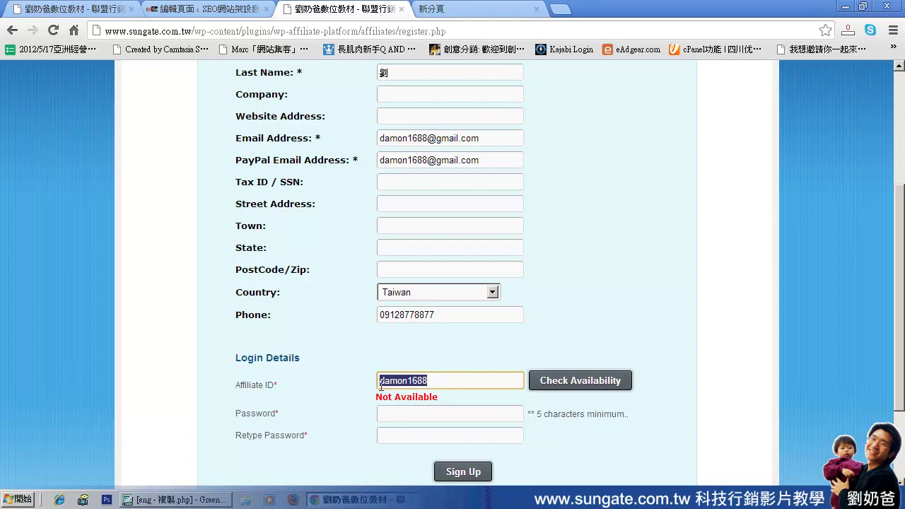
left_click(451, 380)
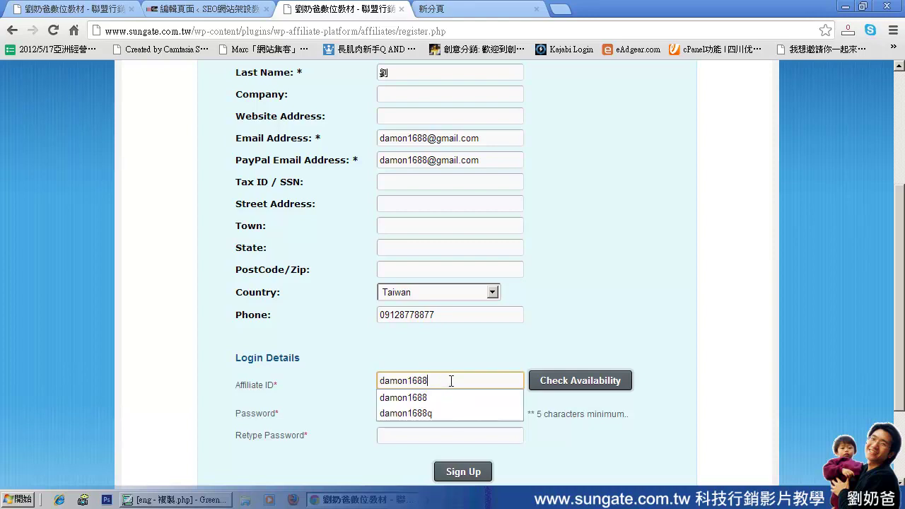
left_click(357, 395)
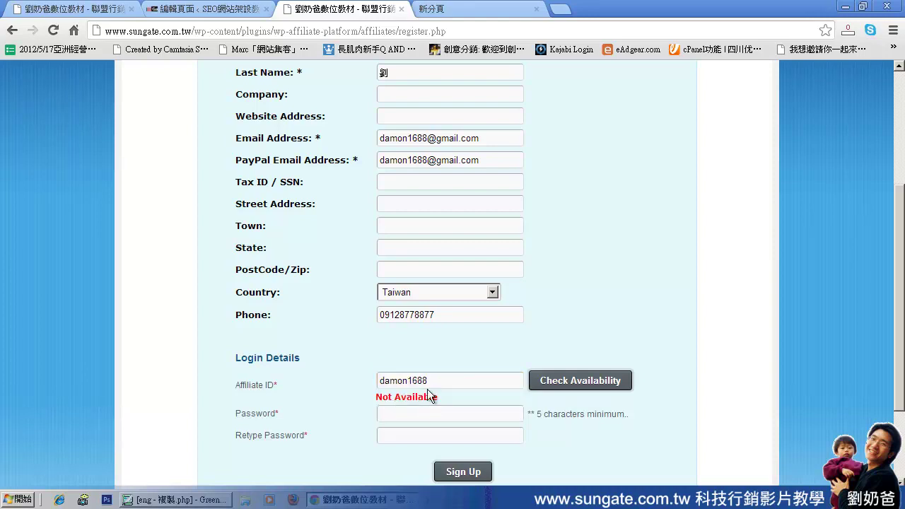
Append an 8 to the affiliate ID so the check reports Available, then go to Password.
left_click(414, 381)
left_click(414, 381)
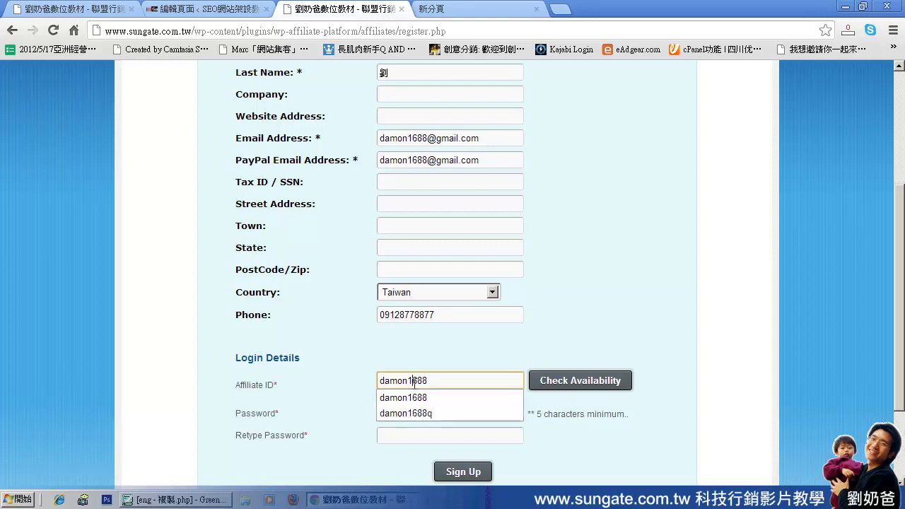
type("8")
left_click(559, 386)
left_click(448, 386)
double_click(424, 380)
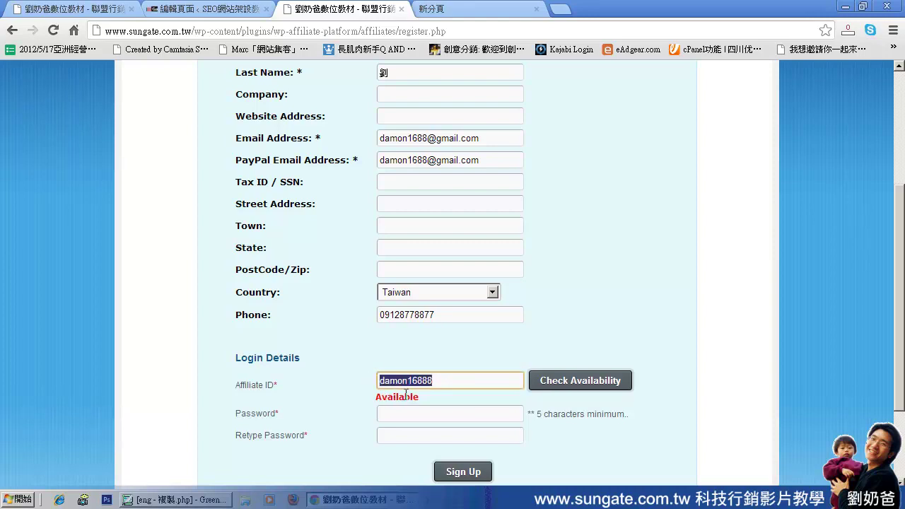
left_click(401, 413)
Enter the same six-character password in Password and Retype Password, then submit with Sign Up.
type("123456")
left_click(414, 435)
type("123456")
key("ctrl+a")
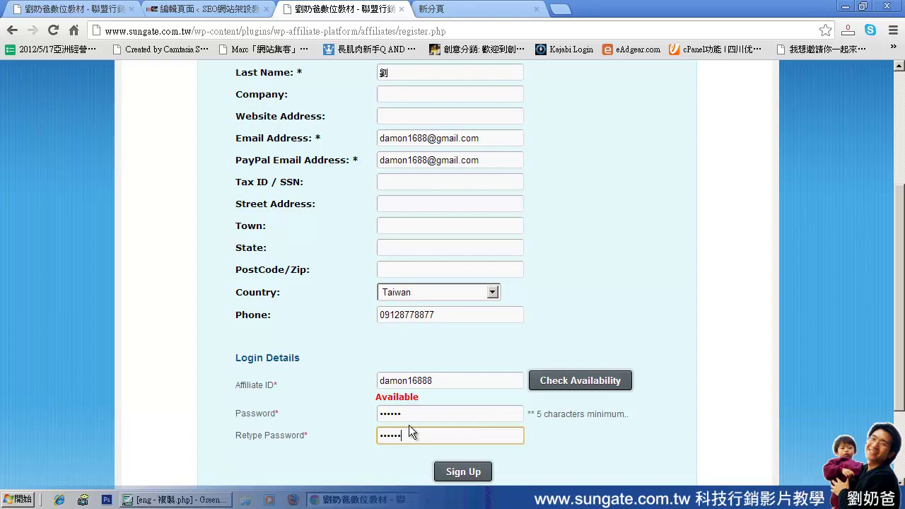
left_click_drag(406, 435, 362, 433)
type("123456")
left_click_drag(536, 416, 630, 421)
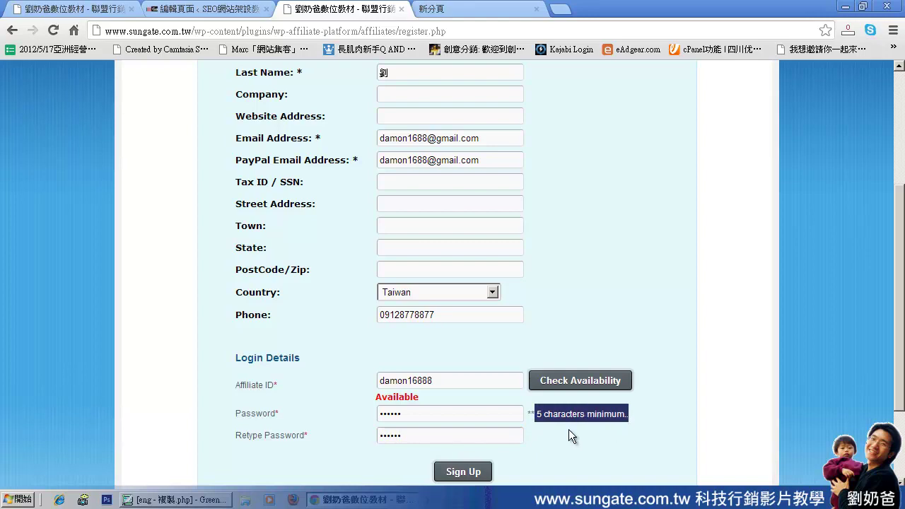
left_click(463, 472)
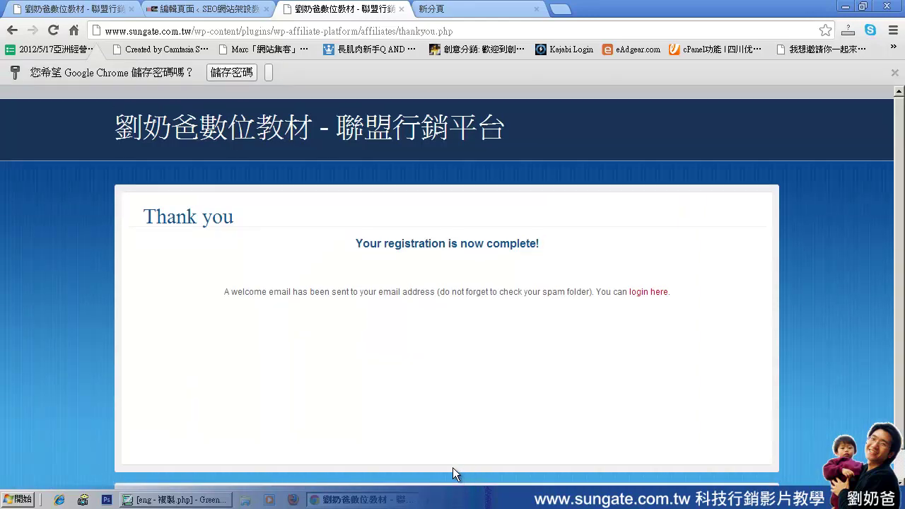
Review the 'Your registration is now complete!' message, welcome e-mail notice and spam-folder reminder.
left_click_drag(357, 243, 550, 235)
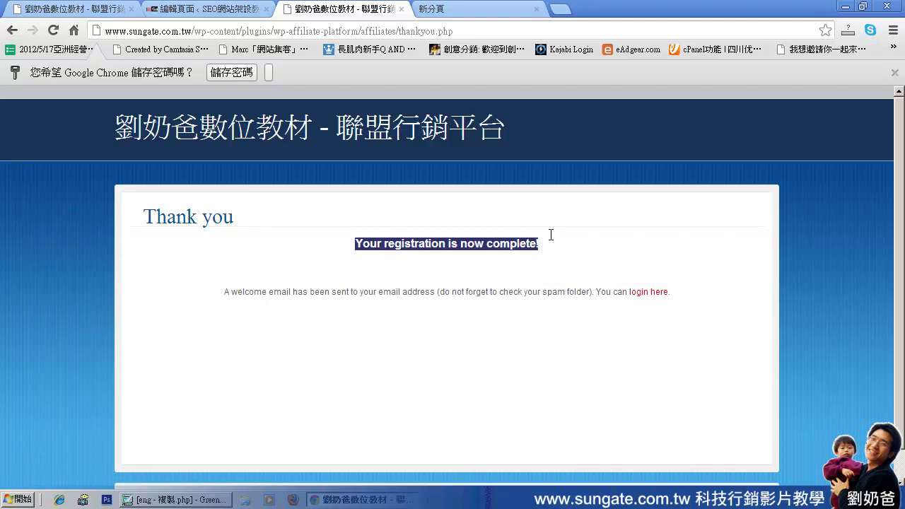
left_click_drag(226, 291, 594, 296)
left_click(466, 294)
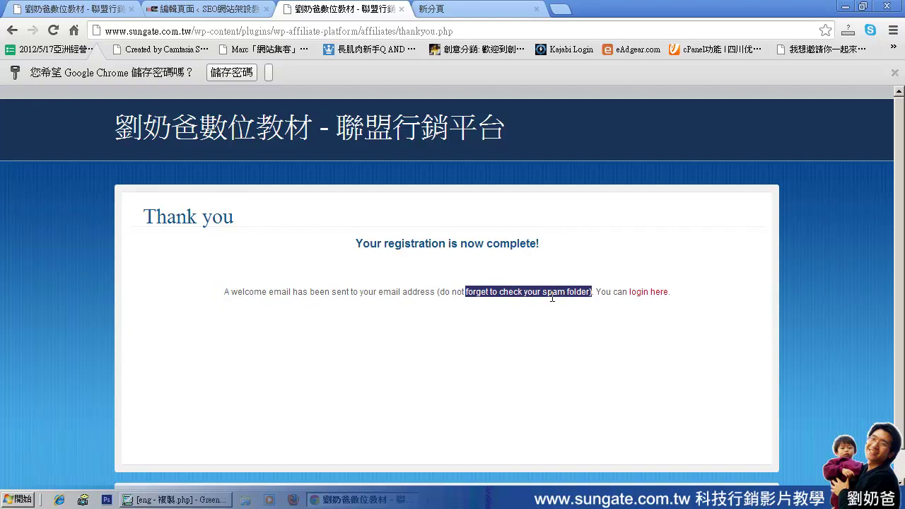
On the affiliate login page, replace the autofilled ID with the new affiliate ID, enter the password, and log in.
left_click(649, 293)
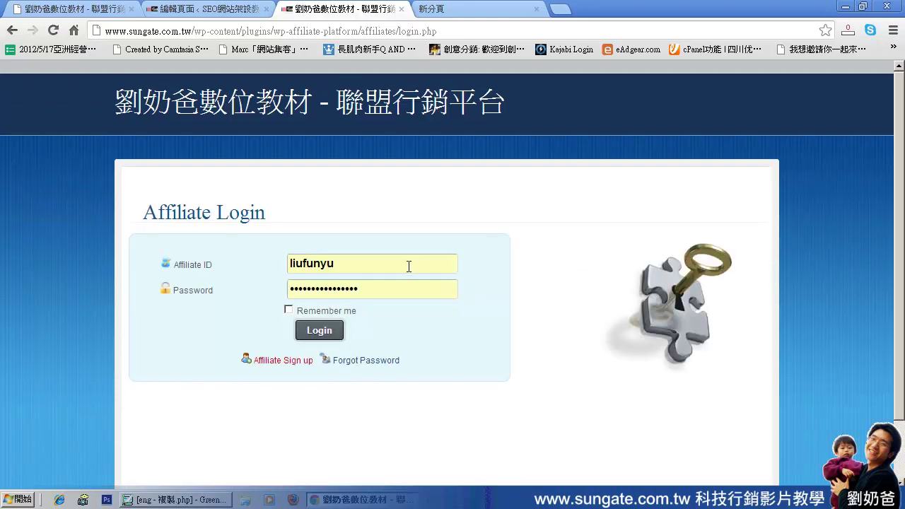
left_click_drag(387, 265, 255, 266)
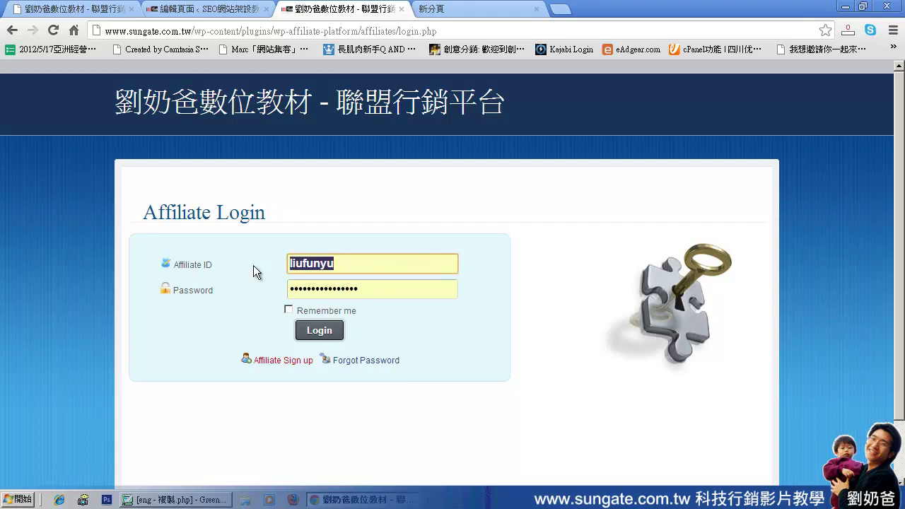
left_click_drag(359, 263, 281, 266)
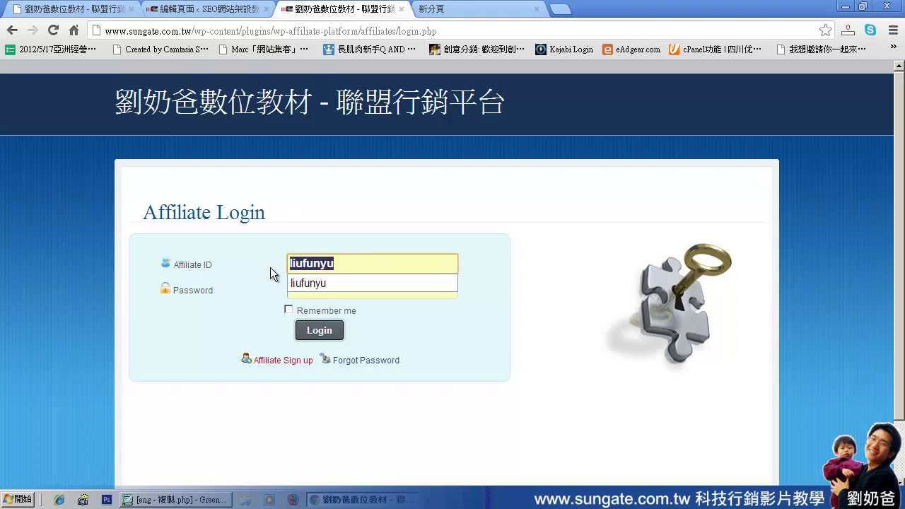
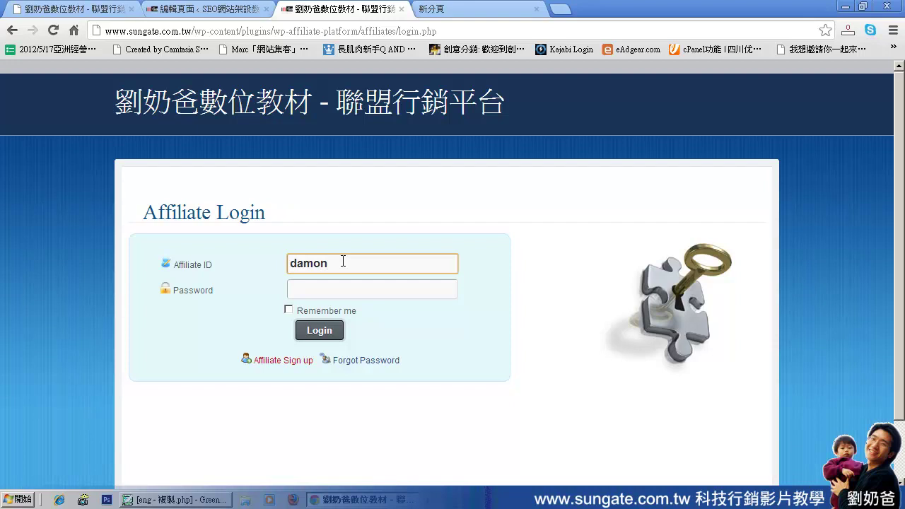
key("Tab")
type("••••••")
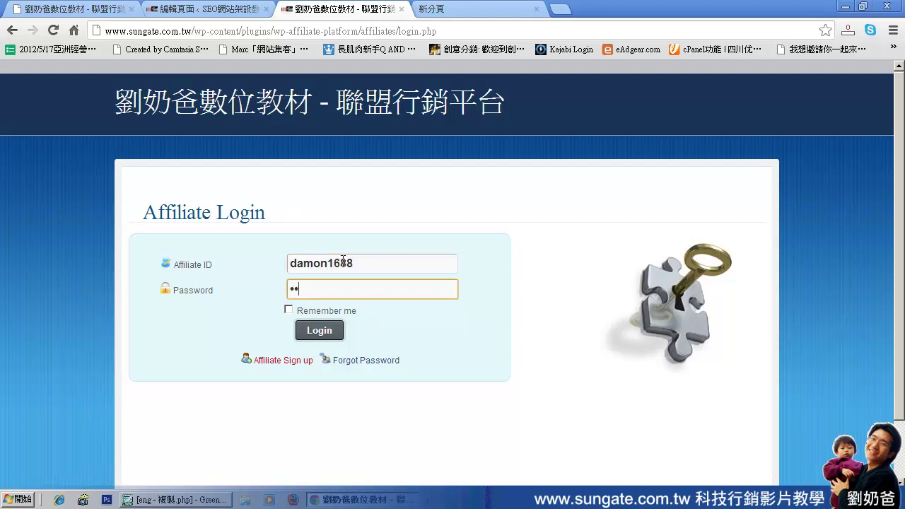
type("••")
left_click(321, 337)
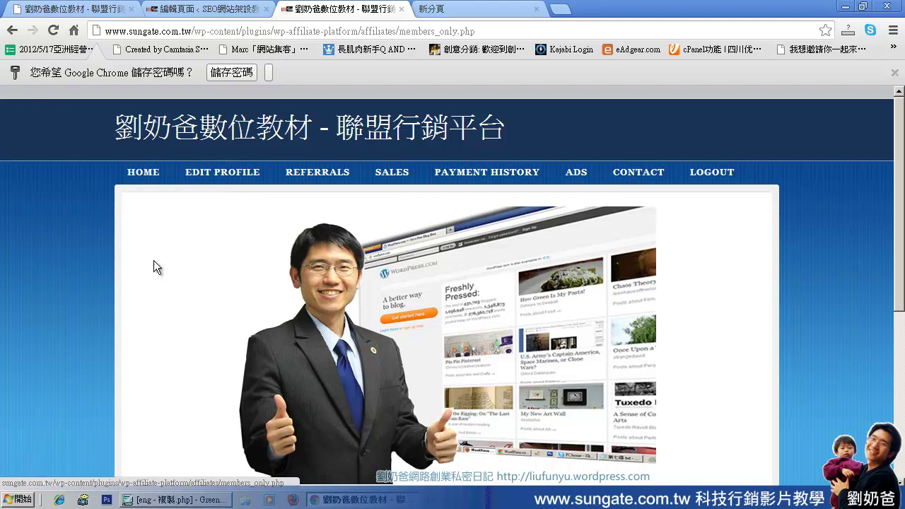
Check the username, Affiliate ID and Your Affiliate Link in the Welcome section, then open the link.
scroll(722, 304, "down", 5)
scroll(723, 305, "up", 2)
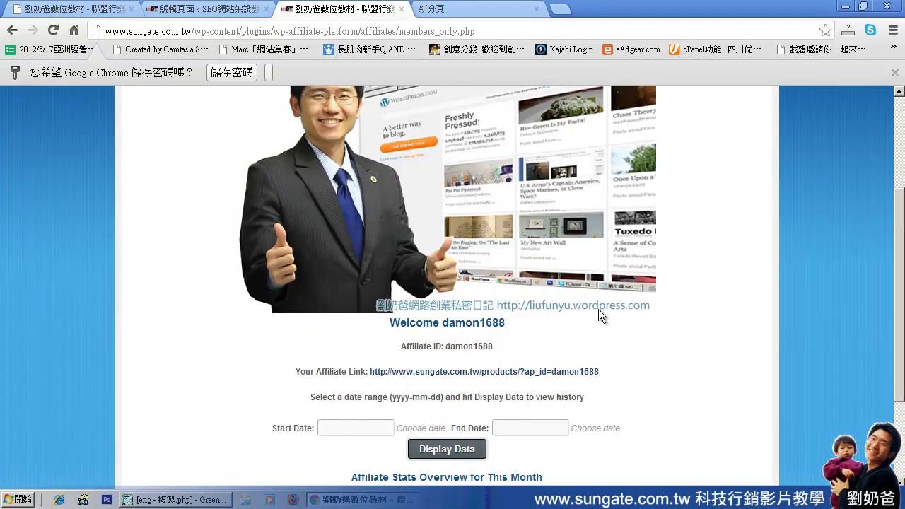
left_click_drag(442, 323, 511, 323)
left_click(404, 348)
left_click_drag(405, 347, 498, 354)
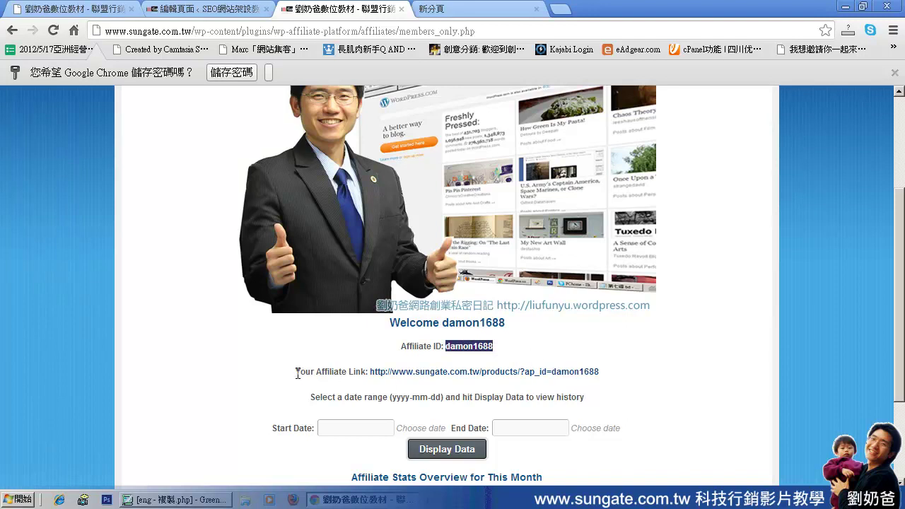
left_click_drag(297, 372, 367, 375)
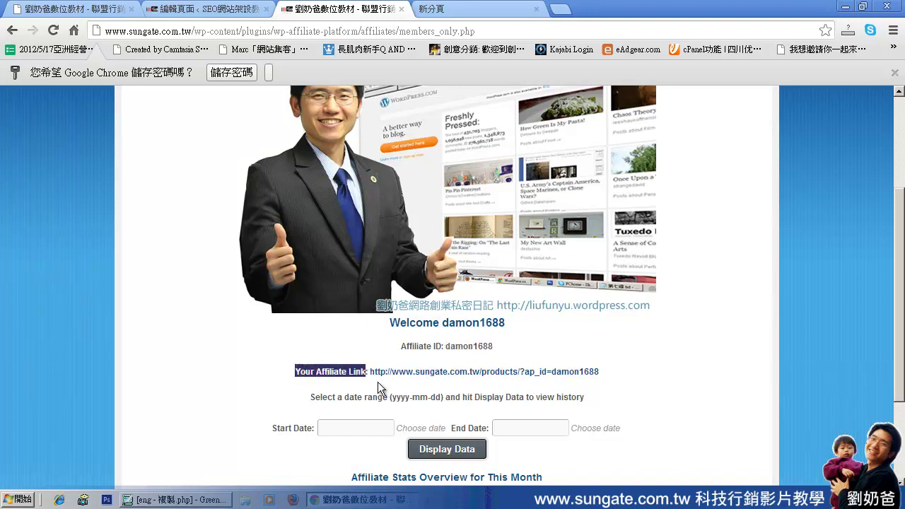
left_click(377, 382)
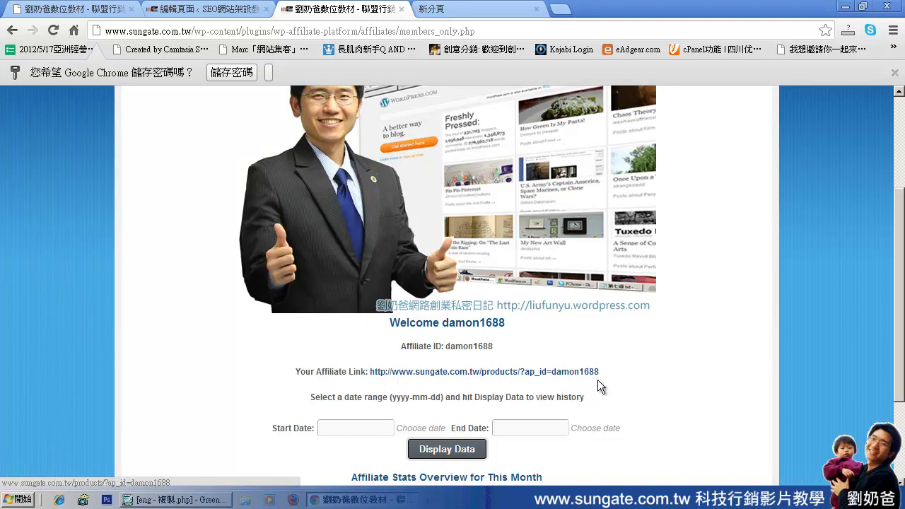
left_click(549, 371, "ctrl")
Switch to the new 產品介紹 tab and scroll through the SunGate products page.
left_click(458, 8)
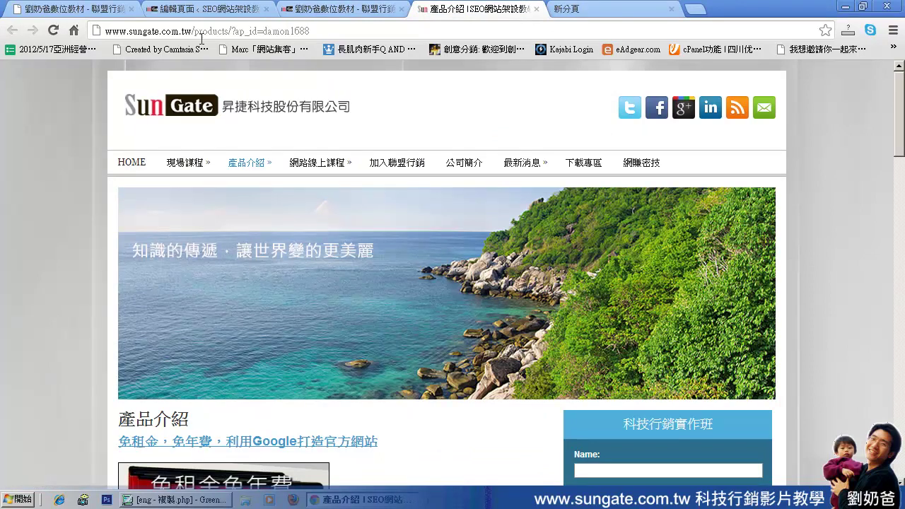
mouse_move(260, 168)
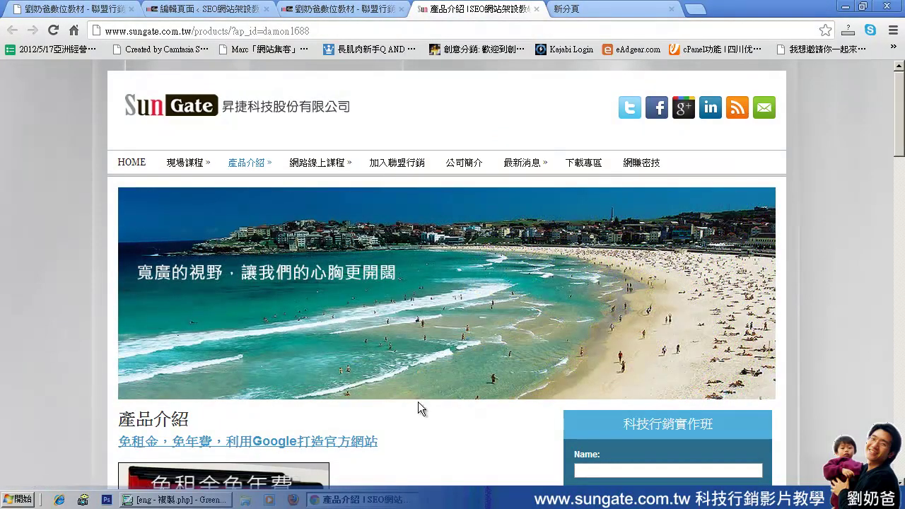
scroll(411, 419, "down", 8)
scroll(300, 243, "down", 10)
scroll(293, 268, "down", 4)
scroll(292, 268, "up", 14)
scroll(293, 268, "up", 4)
scroll(293, 268, "up", 3)
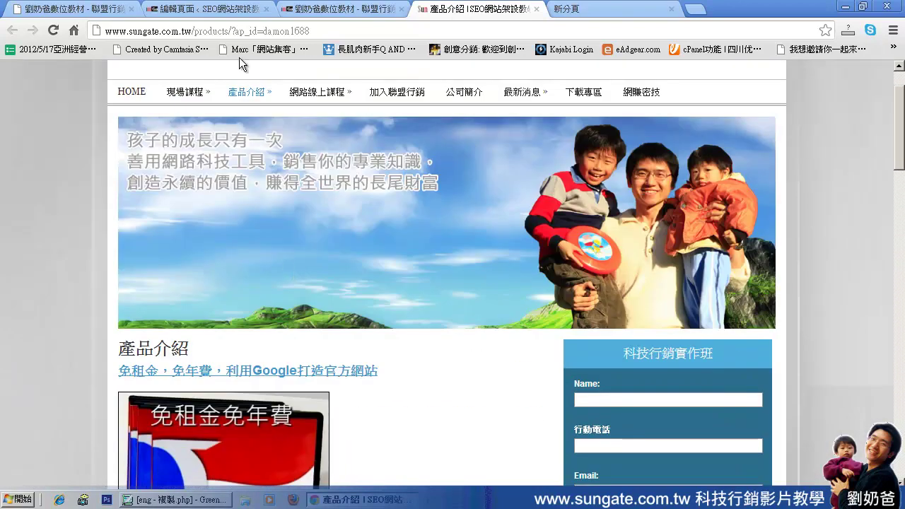
Inspect the ?ap_id= referral parameter and affiliate ID at the end of the page address.
left_click(311, 32)
left_click(311, 32)
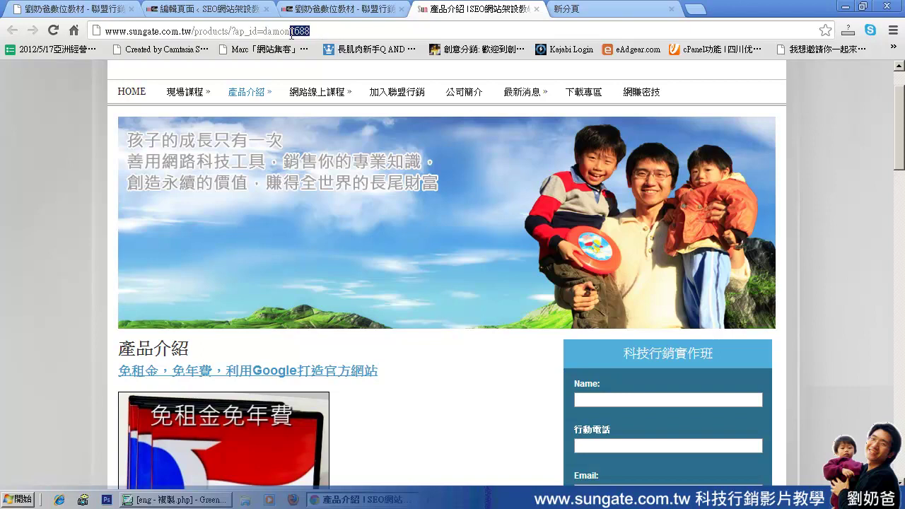
left_click_drag(235, 32, 99, 27)
left_click(265, 32)
left_click(337, 33)
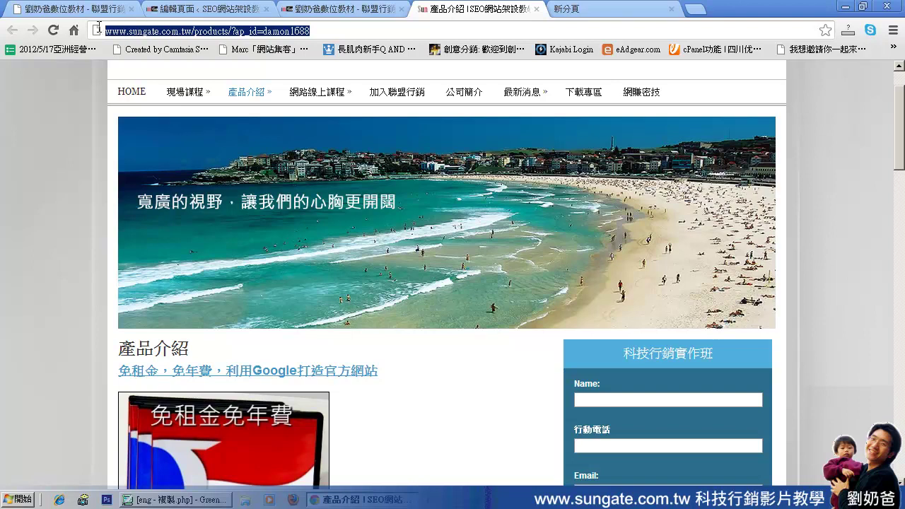